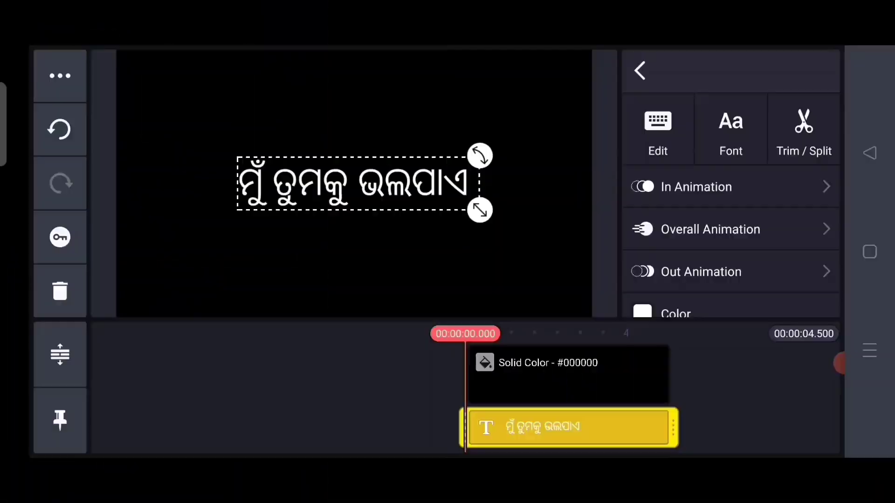
# Step: Apply the custom Odia calligraphy font from My fonts, then go to the home screen
pyautogui.click(731, 129)
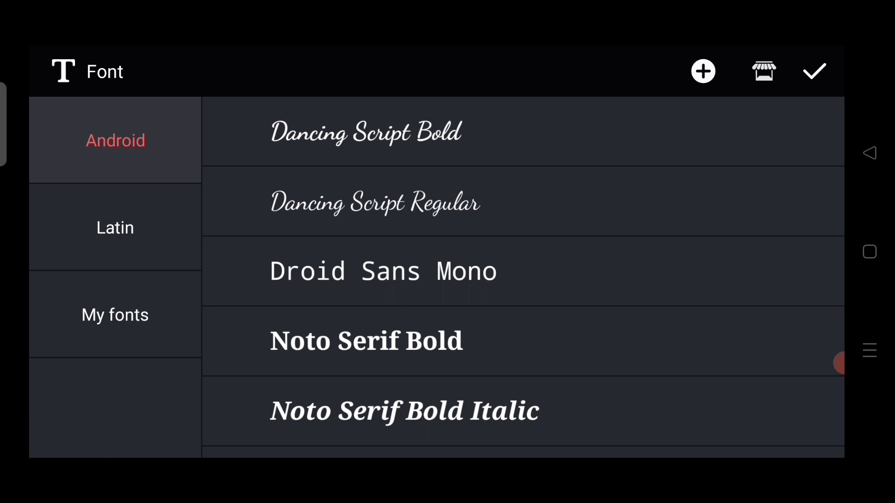
pyautogui.click(115, 314)
pyautogui.click(339, 132)
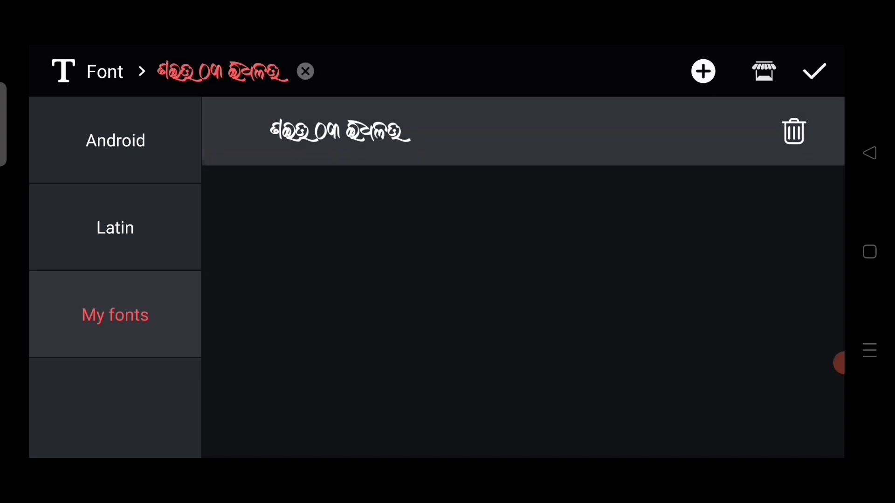
pyautogui.click(814, 71)
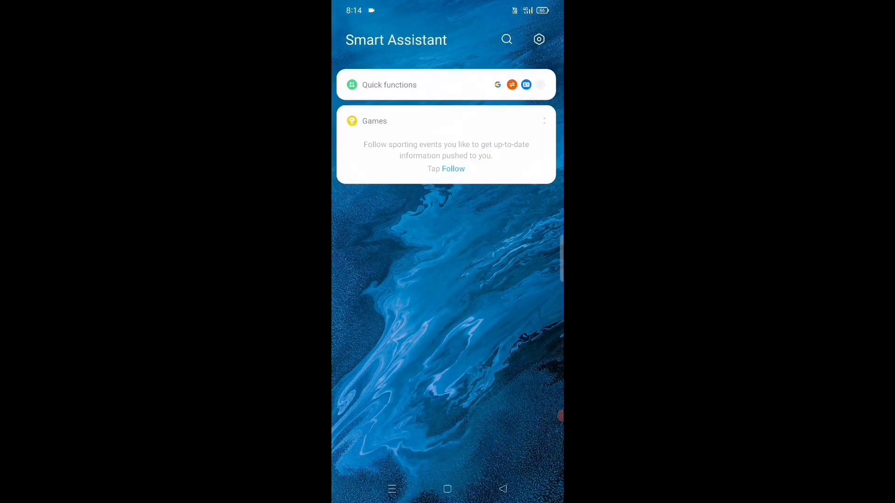
pyautogui.moveTo(518, 280); pyautogui.dragTo(377, 280)
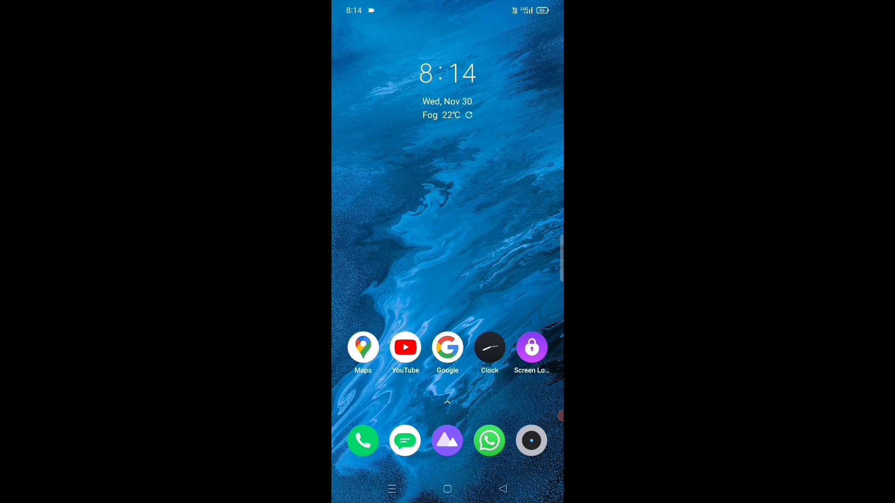
pyautogui.moveTo(448, 419); pyautogui.dragTo(448, 209)
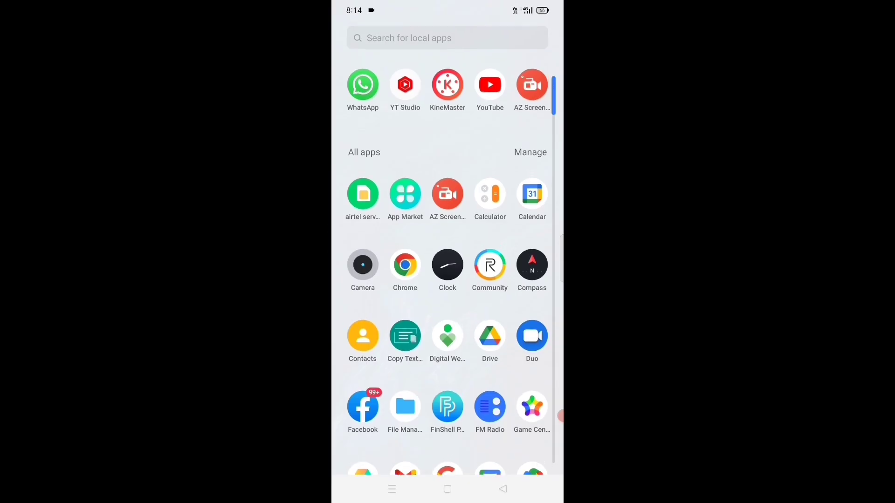
pyautogui.scroll(-5, 448, 280)
pyautogui.scroll(5, 448, 280)
# Step: Launch KineMaster from the app drawer
pyautogui.click(447, 84)
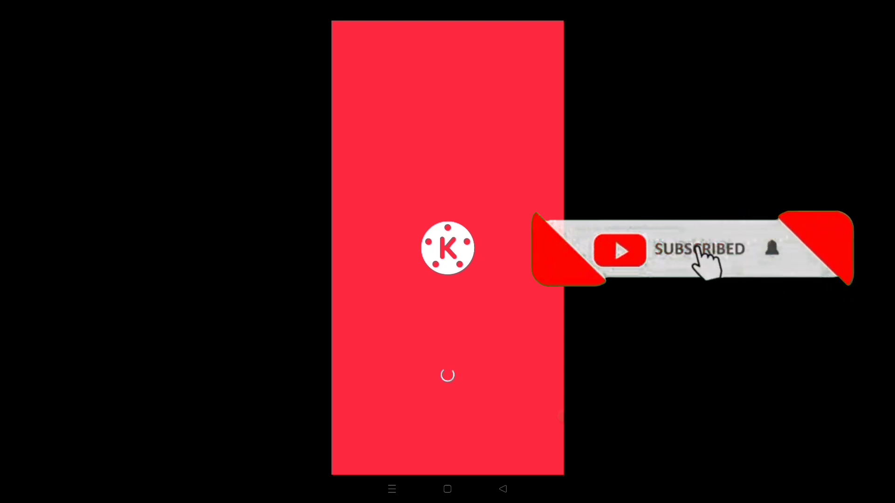
# Step: Dismiss the welcome message and create a new 16:9 project
pyautogui.click(376, 287)
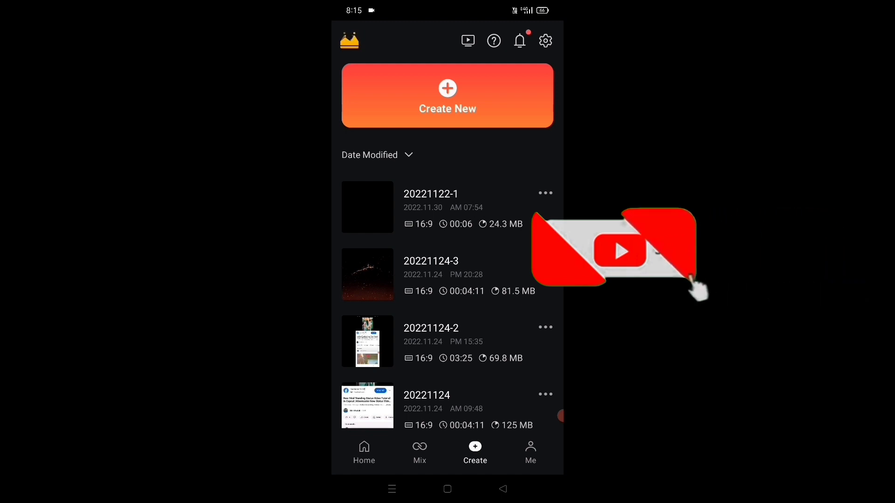
pyautogui.click(448, 96)
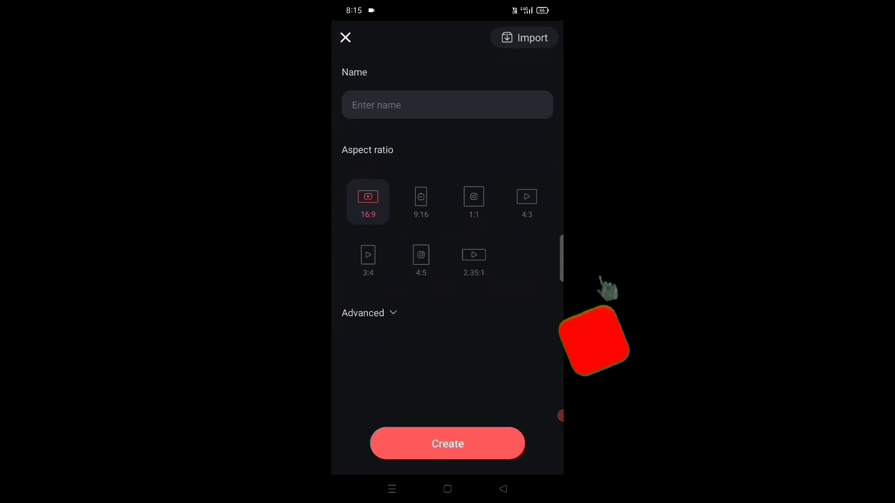
pyautogui.click(447, 444)
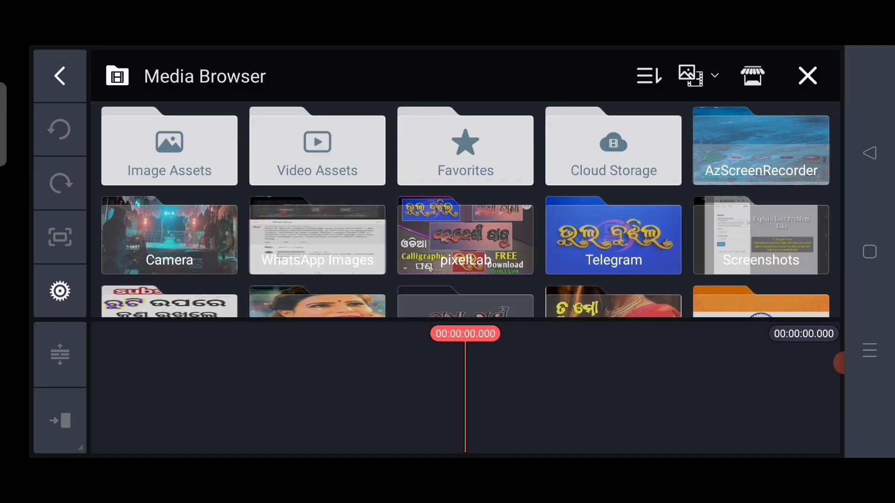
# Step: Add a black solid-colour clip from Image Assets to the timeline
pyautogui.click(170, 144)
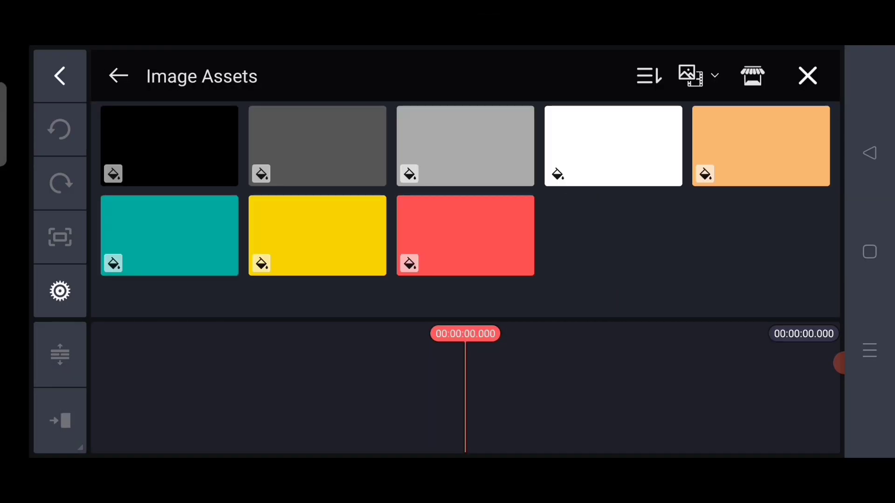
pyautogui.click(170, 145)
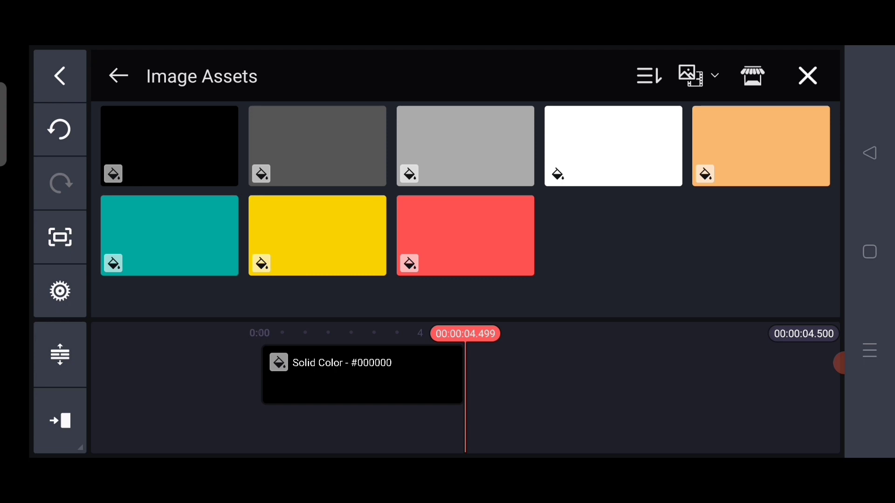
pyautogui.click(807, 76)
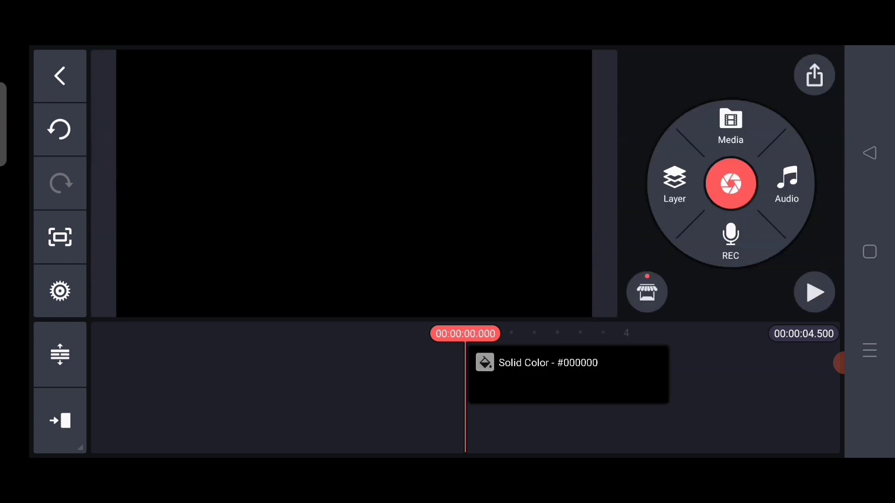
# Step: Add a text layer and enter ମୁଁ ତୁମକୁ ଭଲପାଏ using the Odia keyboard suggestions
pyautogui.click(675, 185)
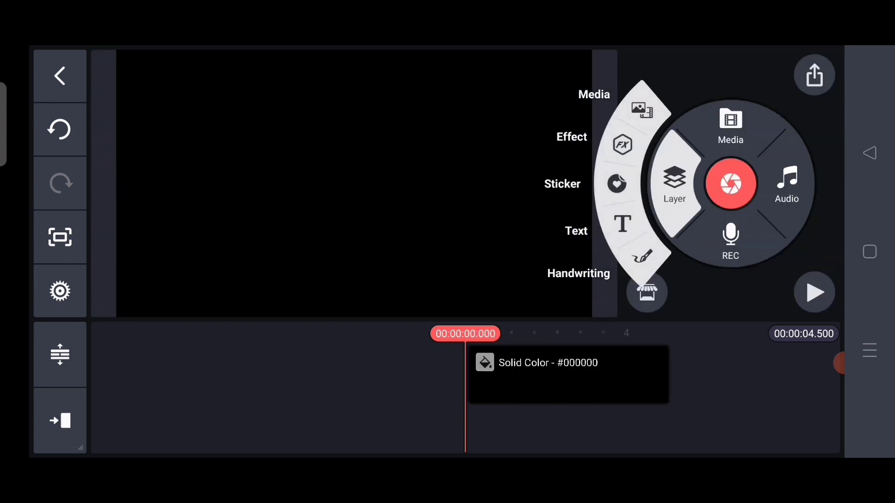
pyautogui.click(622, 224)
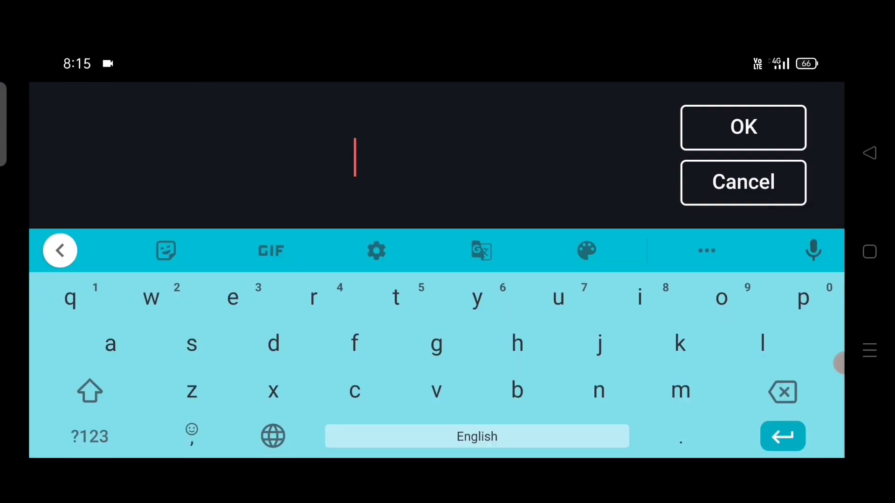
pyautogui.click(477, 436)
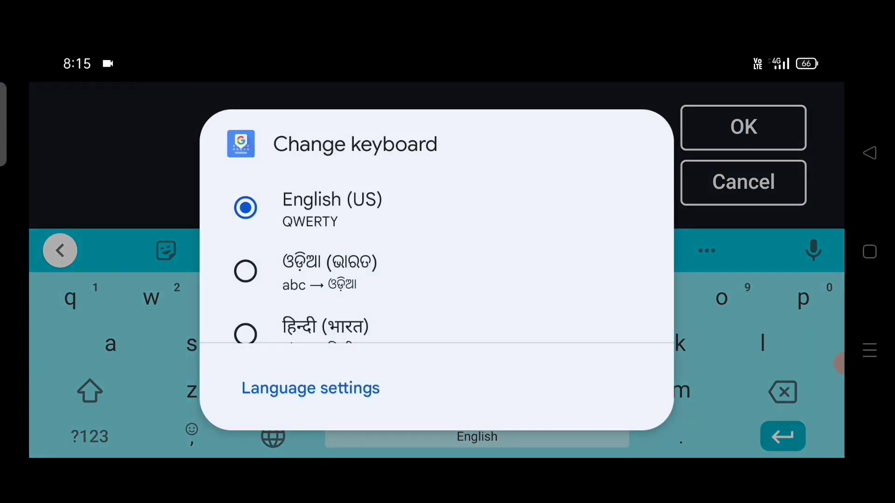
pyautogui.click(245, 271)
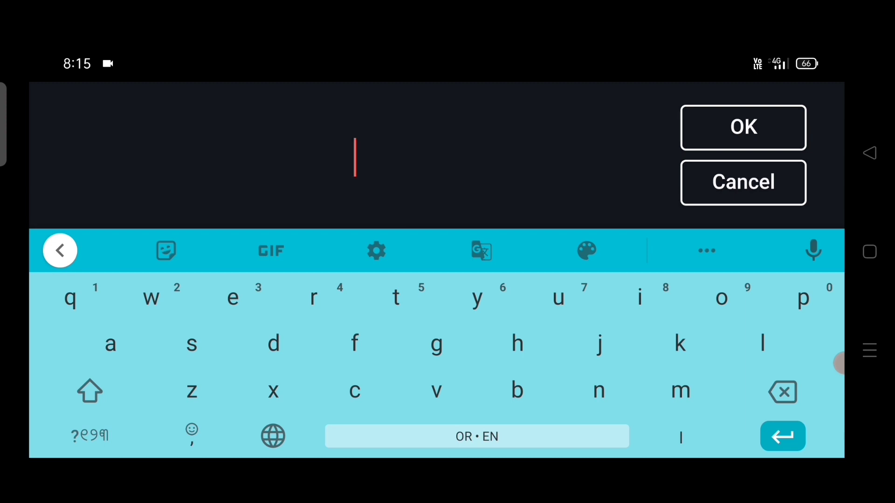
pyautogui.write('mu')
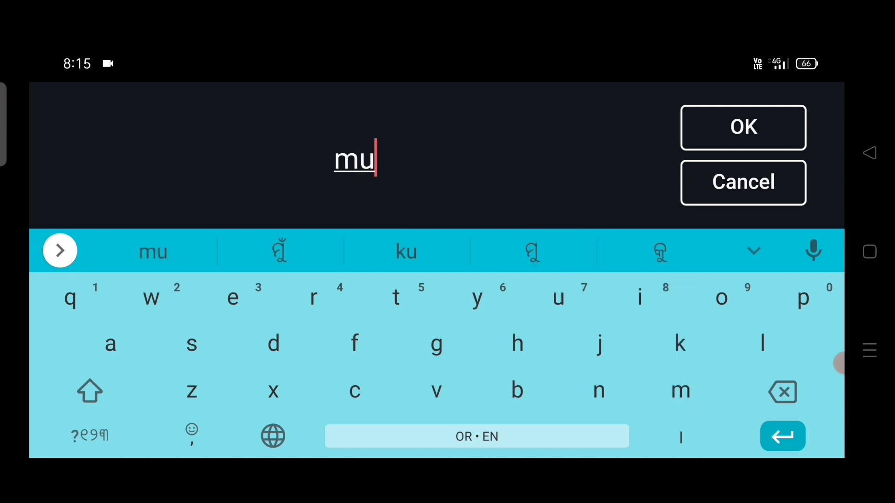
pyautogui.click(280, 250)
pyautogui.write('tu')
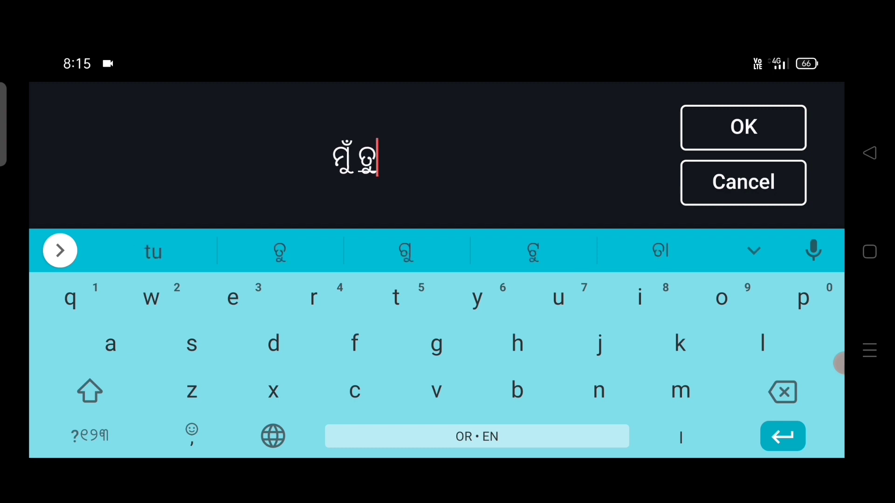
pyautogui.write('mak')
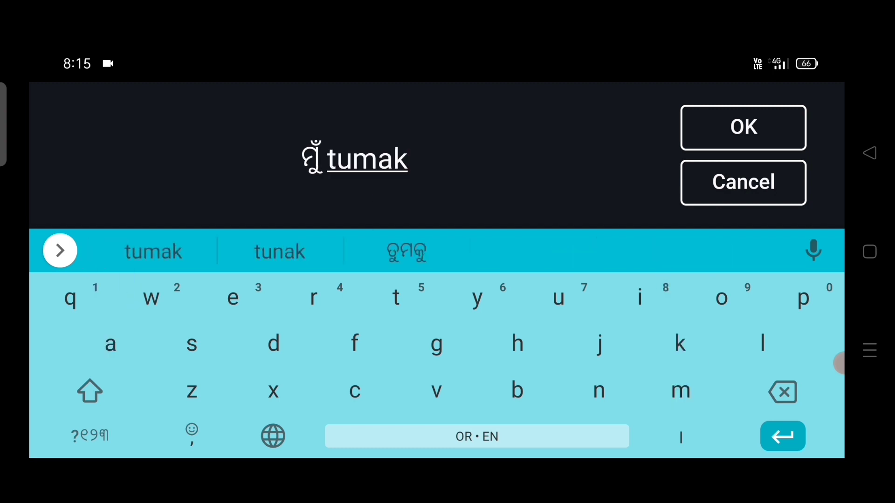
pyautogui.click(400, 250)
pyautogui.click(153, 251)
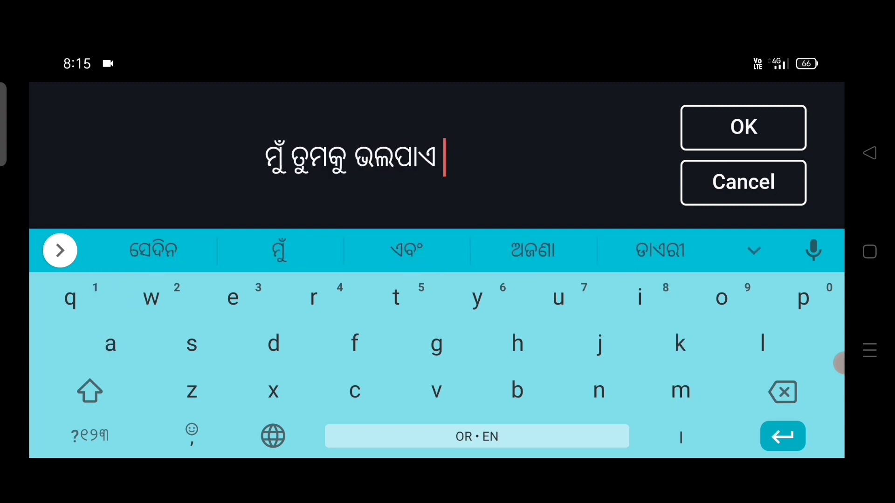
# Step: Confirm the phrase, enlarge and centre it, and apply the custom Odia calligraphy font
pyautogui.click(744, 126)
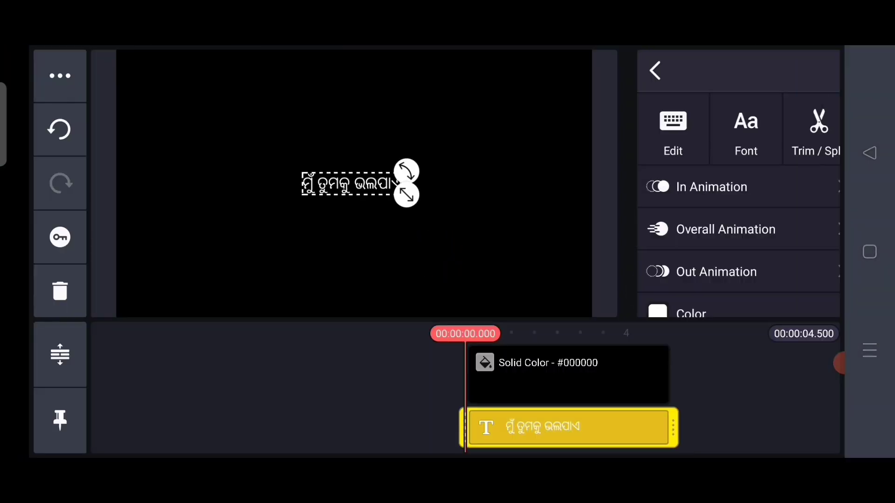
pyautogui.moveTo(406, 195)
pyautogui.mouseDown()
pyautogui.moveTo(536, 222)
pyautogui.moveTo(480, 210)
pyautogui.mouseUp()
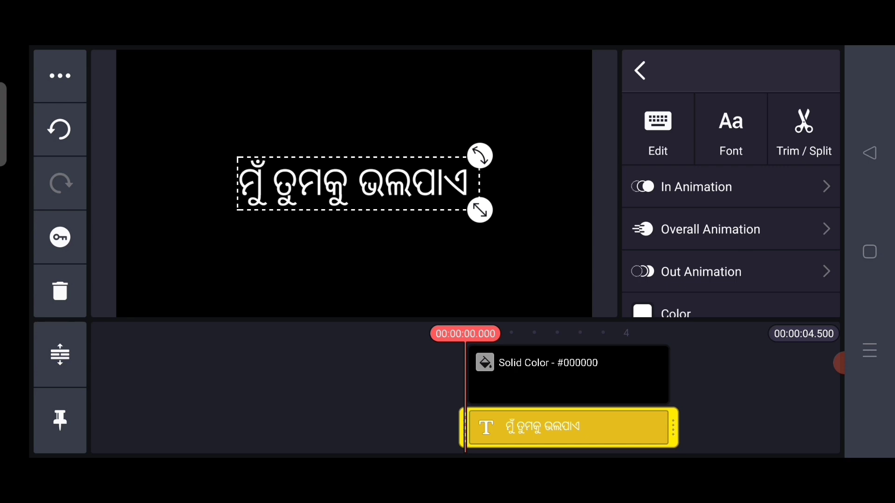
pyautogui.click(730, 129)
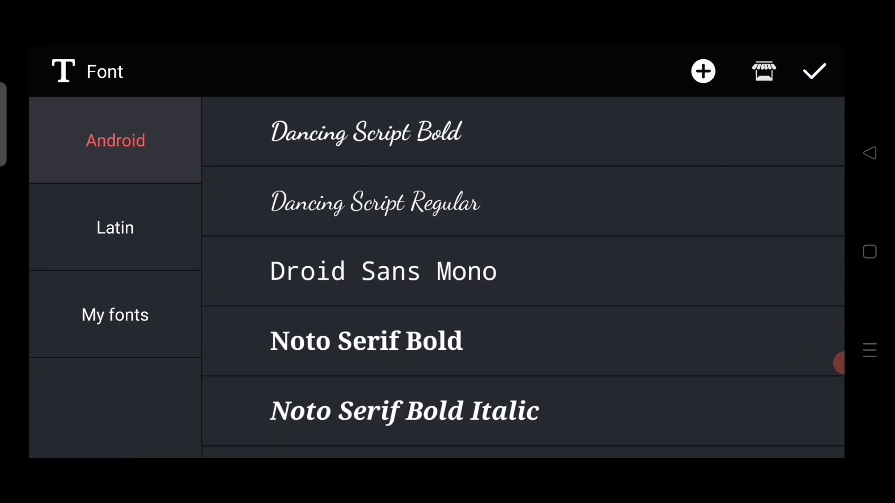
pyautogui.click(115, 315)
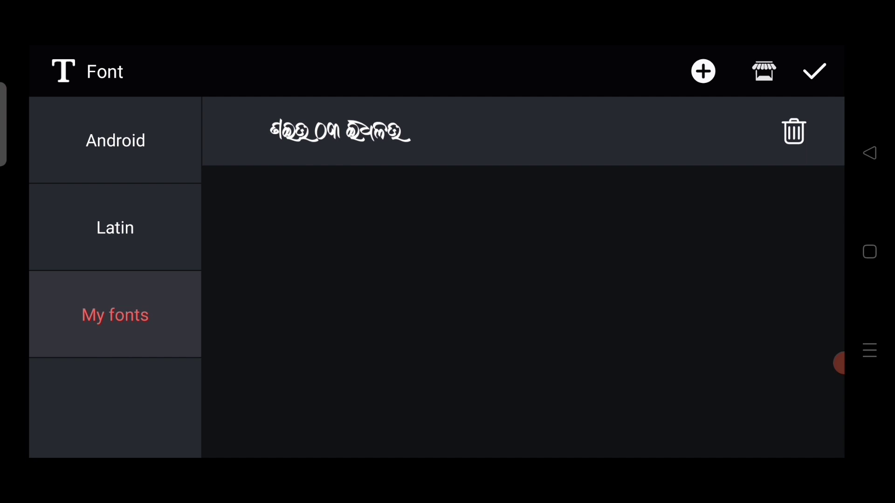
pyautogui.click(340, 131)
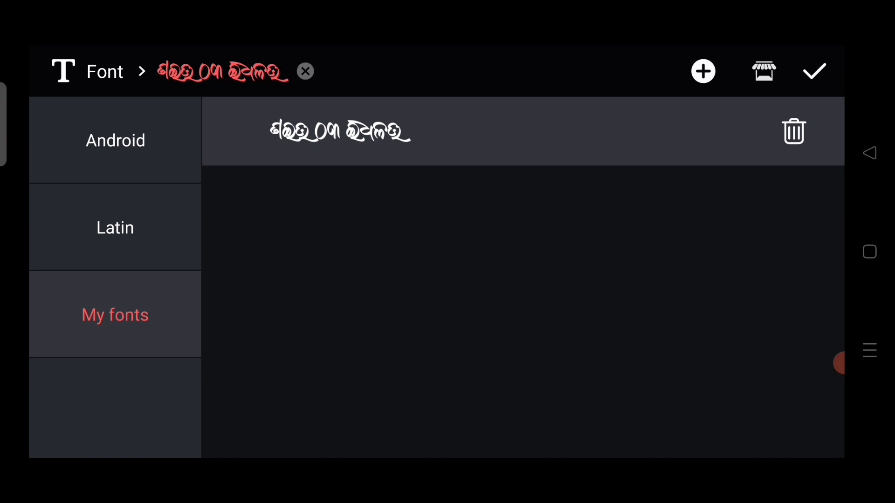
pyautogui.click(814, 70)
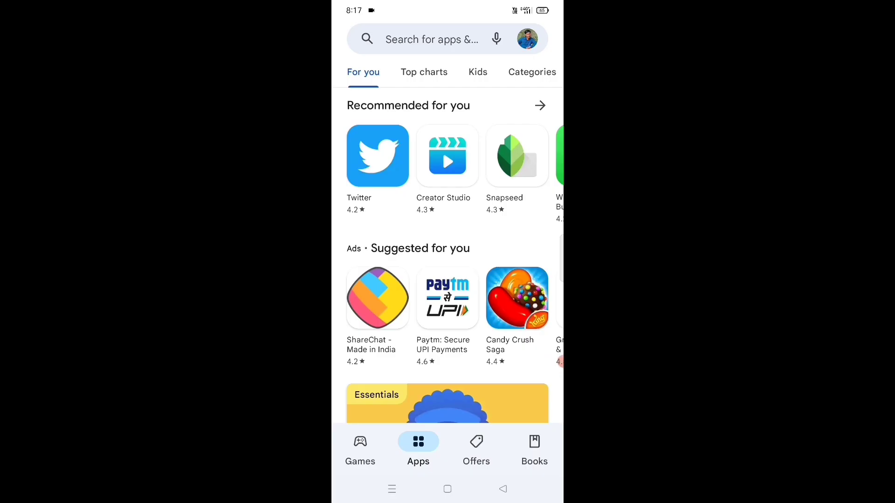
# Step: Search the Play Store for 'unicode pad' using the recent query
pyautogui.click(431, 40)
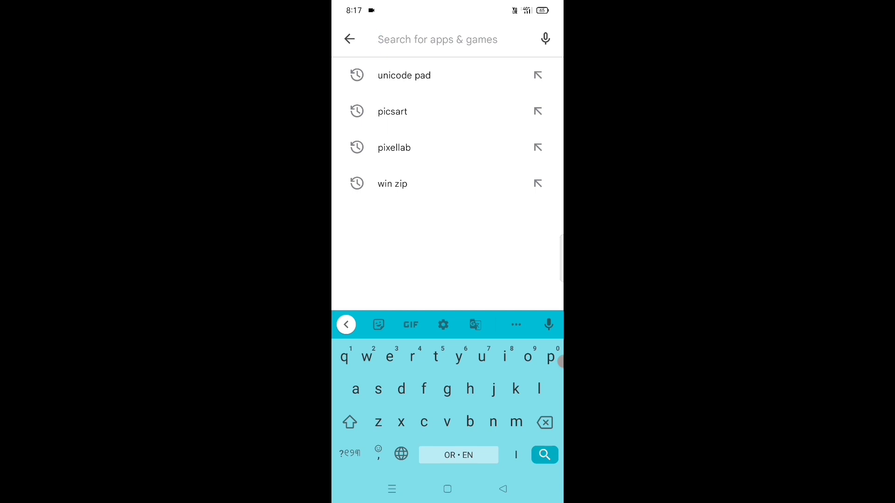
pyautogui.click(404, 75)
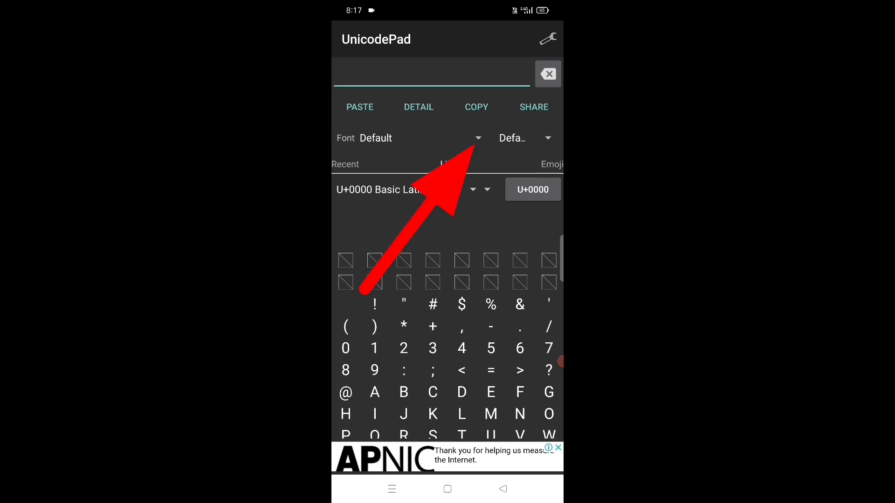
# Step: Open UnicodePad's font dropdown to select a custom font file
pyautogui.click(478, 138)
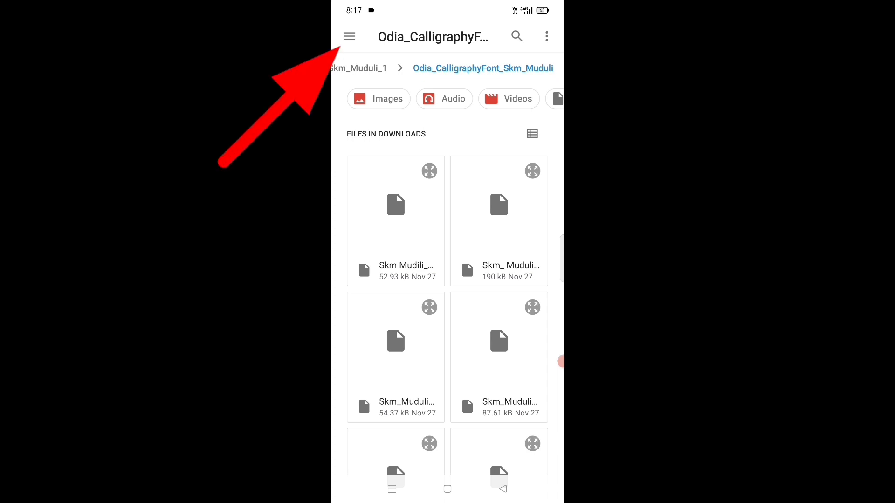
# Step: Select the font file in Download > 'odia font (17)' as UnicodePad's font
pyautogui.click(349, 36)
pyautogui.click(392, 256)
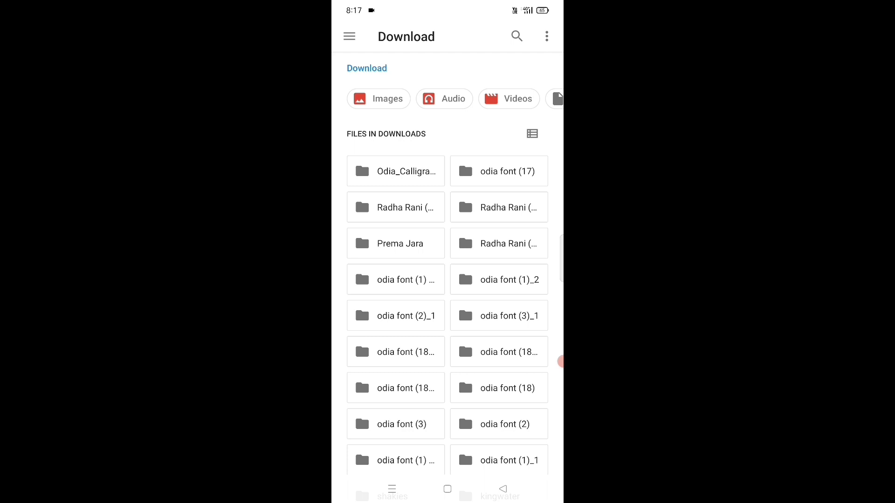
pyautogui.click(498, 172)
pyautogui.click(396, 211)
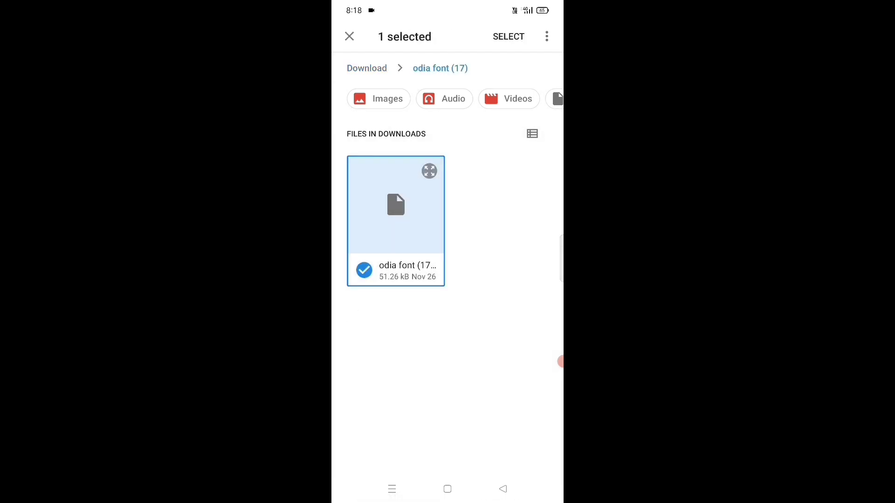
pyautogui.click(508, 36)
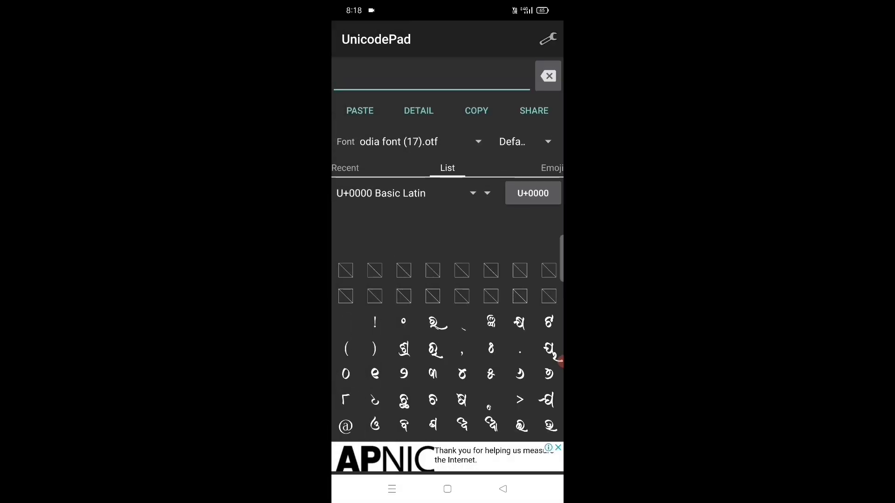
pyautogui.scroll(-3, 447, 322)
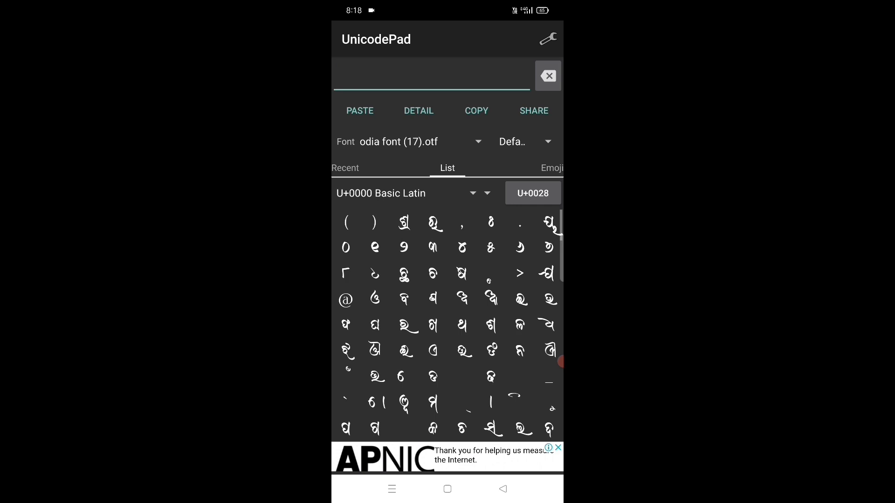
pyautogui.scroll(3, 447, 322)
pyautogui.scroll(-3, 447, 322)
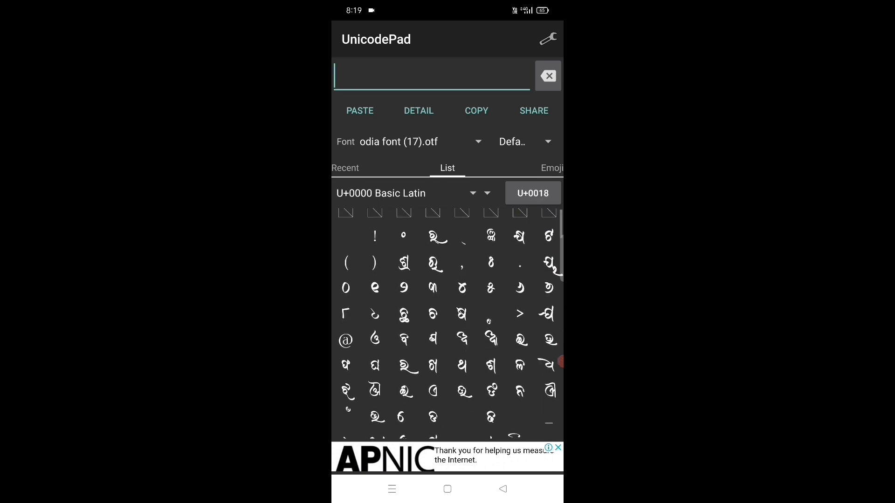
pyautogui.scroll(-2, 447, 322)
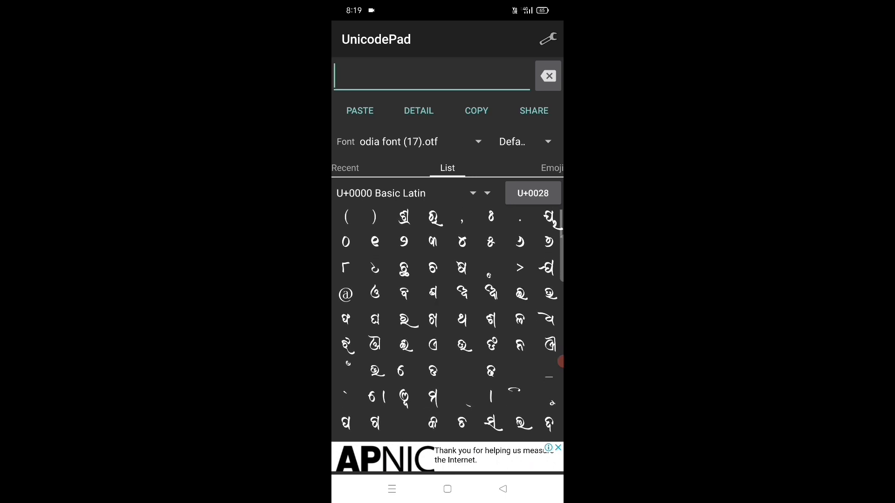
pyautogui.scroll(-1, 447, 322)
pyautogui.scroll(-2, 447, 322)
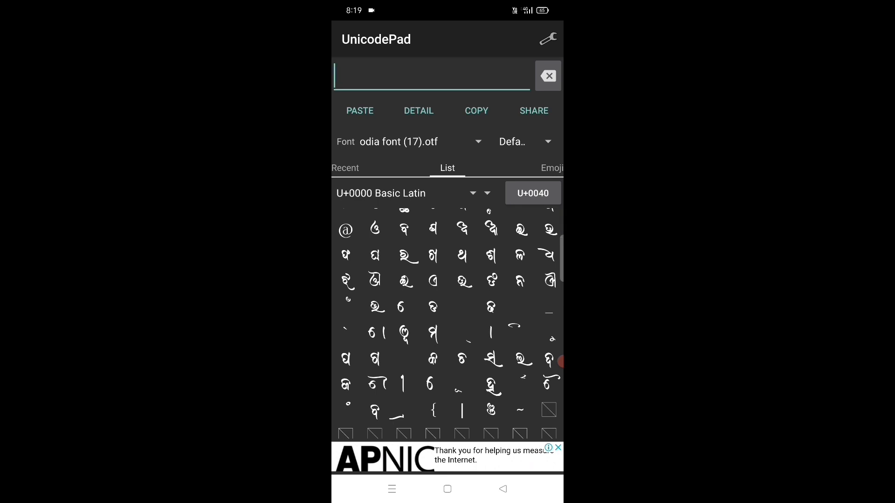
# Step: Tap the first Odia glyphs of the phrase, including ମ and କ, in the grid
pyautogui.click(552, 339)
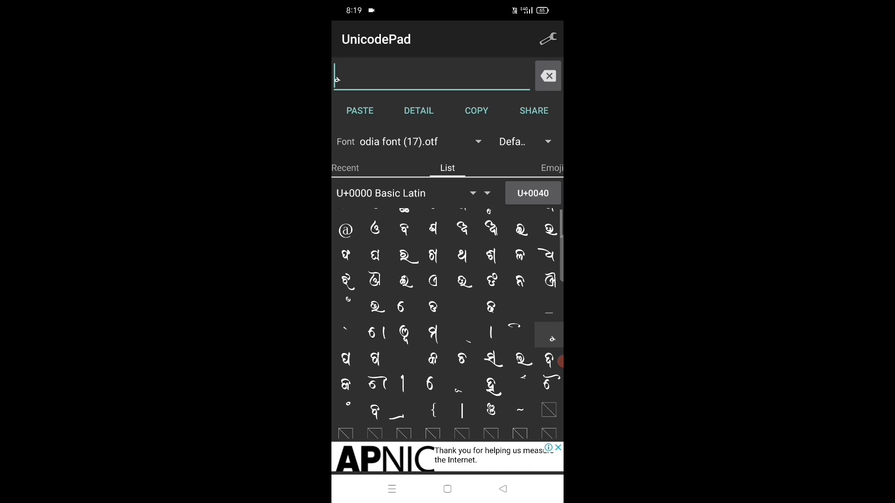
pyautogui.click(432, 334)
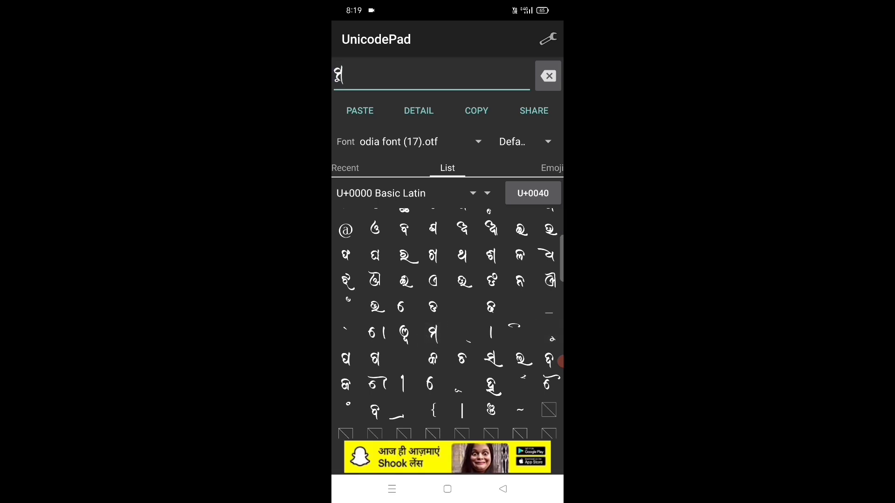
pyautogui.click(549, 335)
pyautogui.click(462, 360)
pyautogui.click(433, 333)
pyautogui.click(548, 334)
pyautogui.click(433, 359)
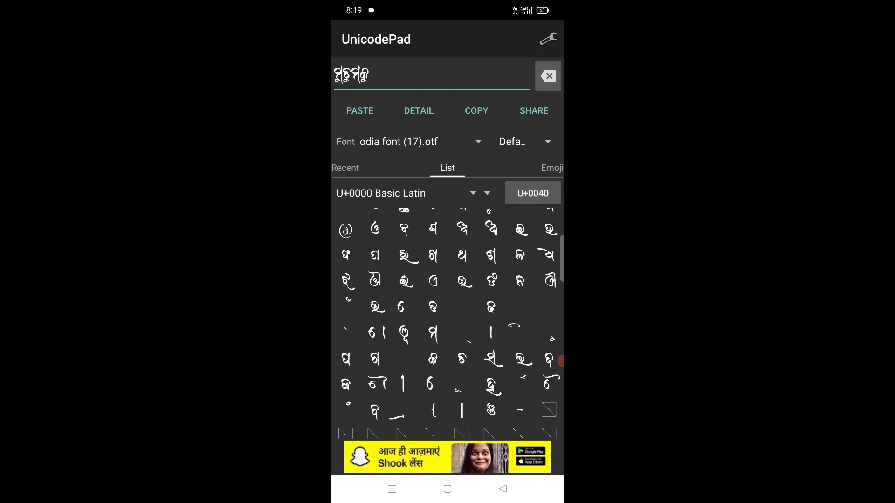
pyautogui.scroll(-2, 447, 321)
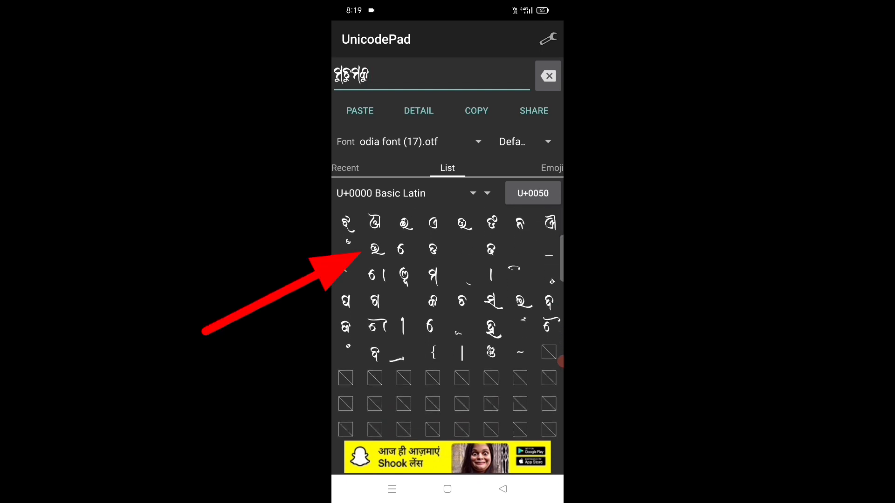
# Step: Add the remaining glyphs, including ଲ, and copy the finished phrase
pyautogui.click(376, 249)
pyautogui.click(523, 302)
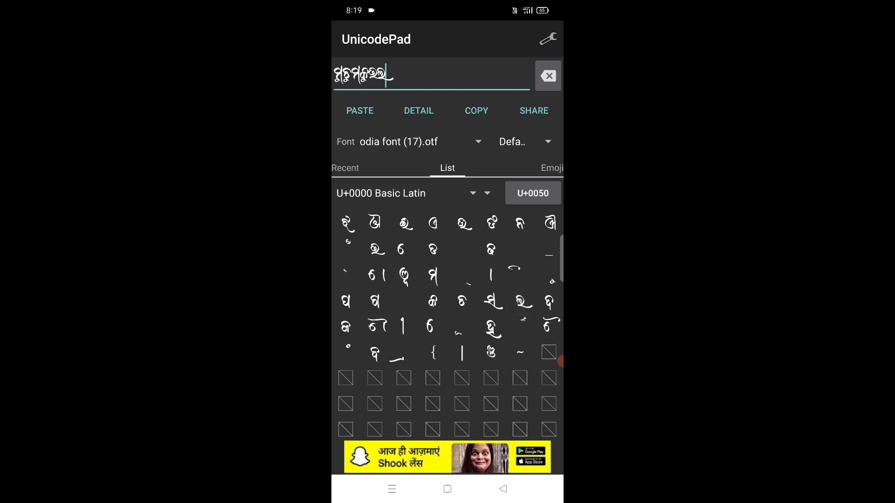
pyautogui.click(345, 302)
pyautogui.click(491, 276)
pyautogui.click(433, 224)
pyautogui.click(476, 111)
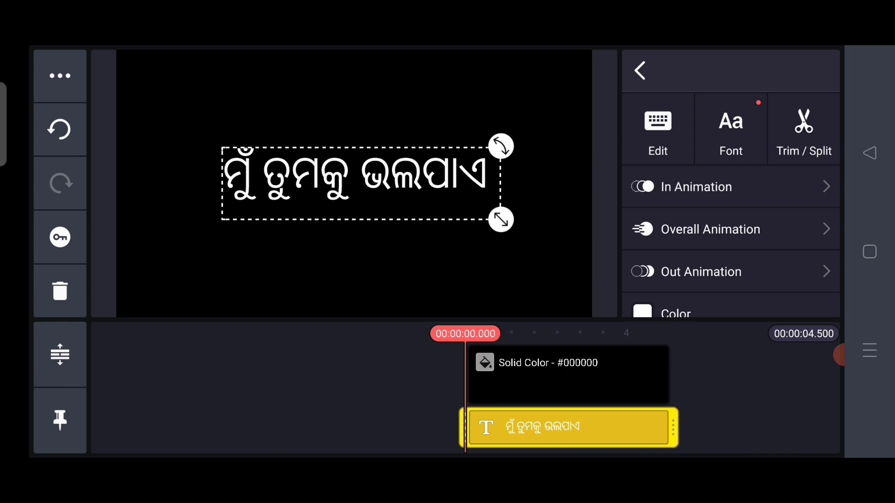
# Step: Reopen the title's text for editing and delete the existing Odia text
pyautogui.press('Escape')
pyautogui.click(567, 427)
pyautogui.click(658, 133)
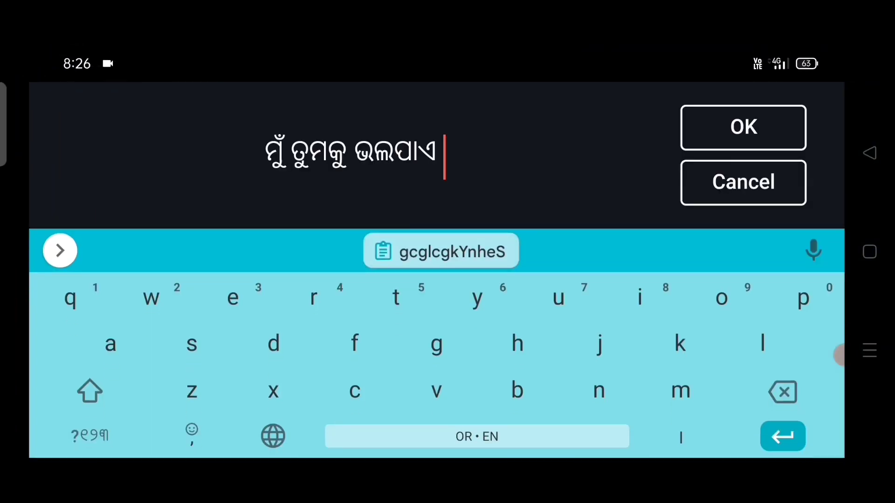
pyautogui.press('BackSpace')
pyautogui.press('BackSpace')
pyautogui.press('BackSpace')
pyautogui.press('BackSpace')
pyautogui.press('BackSpace')
pyautogui.press('BackSpace')
pyautogui.press('BackSpace')
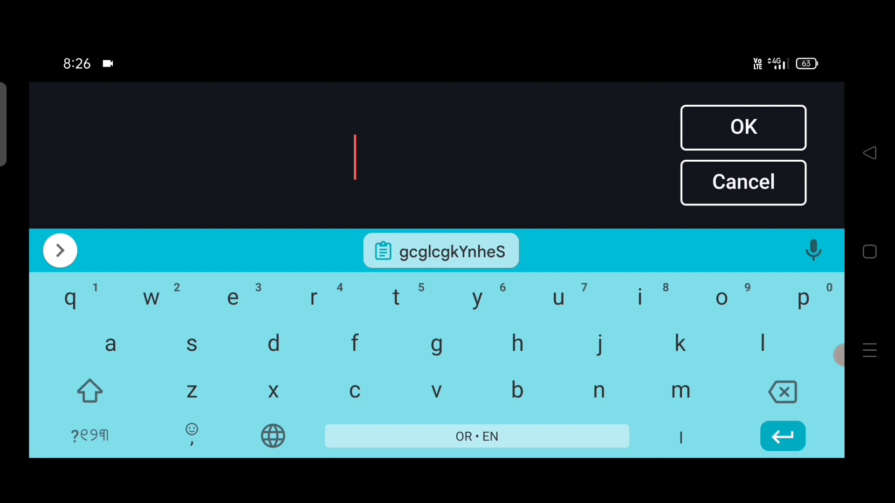
# Step: Paste the copied calligraphy phrase, confirm it, and enlarge the title on the canvas
pyautogui.click(355, 169)
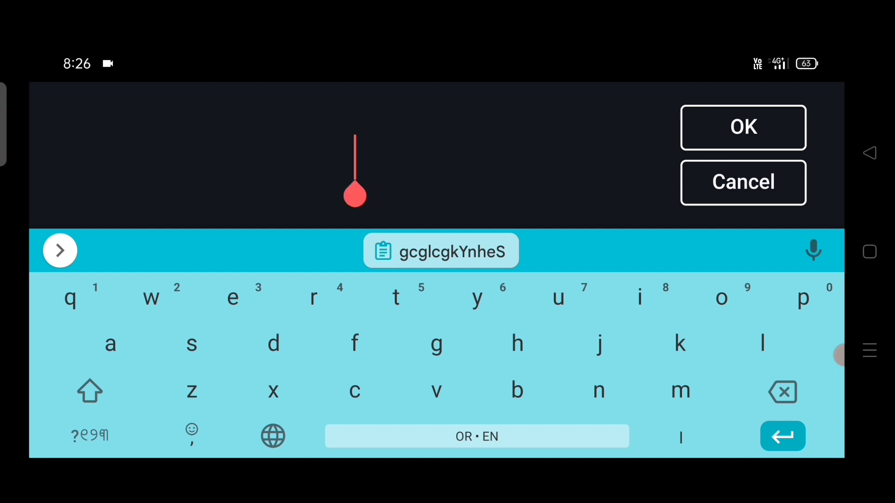
pyautogui.click(355, 194)
pyautogui.click(328, 113)
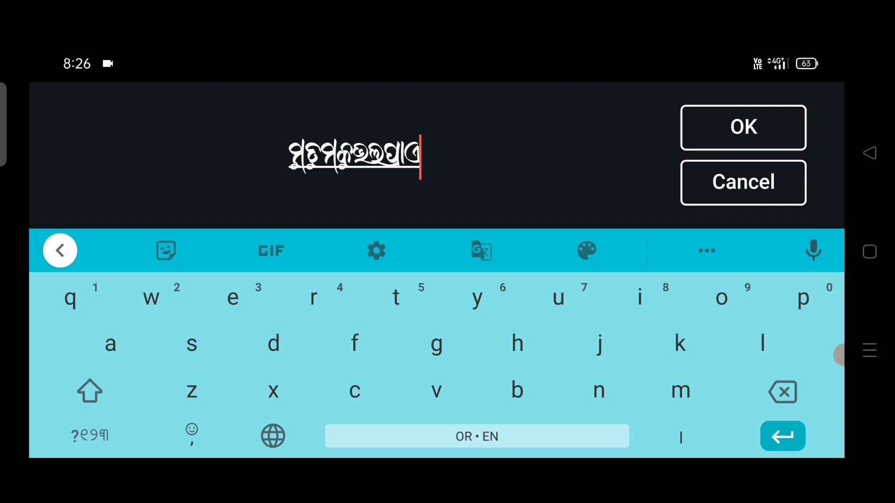
pyautogui.click(744, 128)
pyautogui.moveTo(463, 219); pyautogui.dragTo(502, 239)
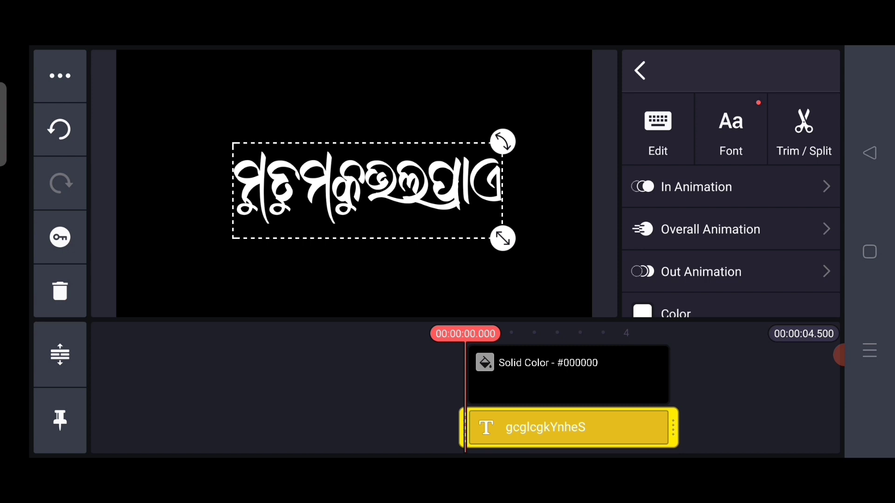
# Step: Insert spaces between the three words of the Odia calligraphy title and confirm
pyautogui.click(657, 133)
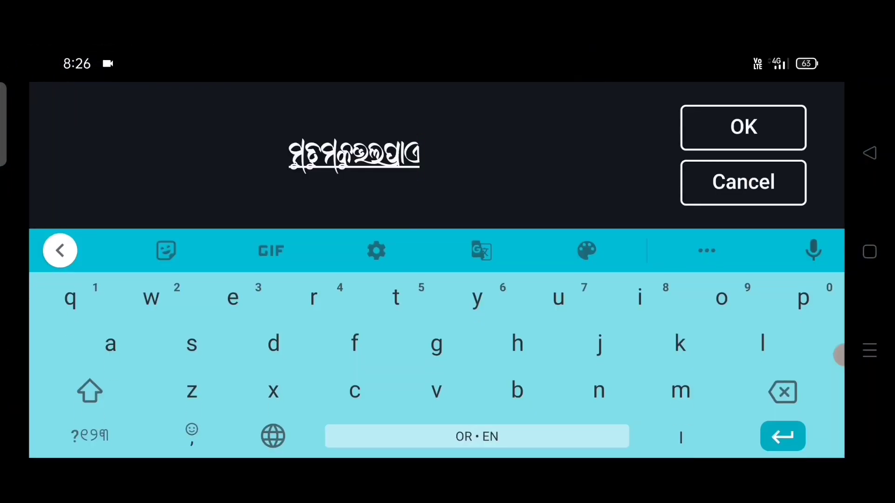
pyautogui.click(295, 155)
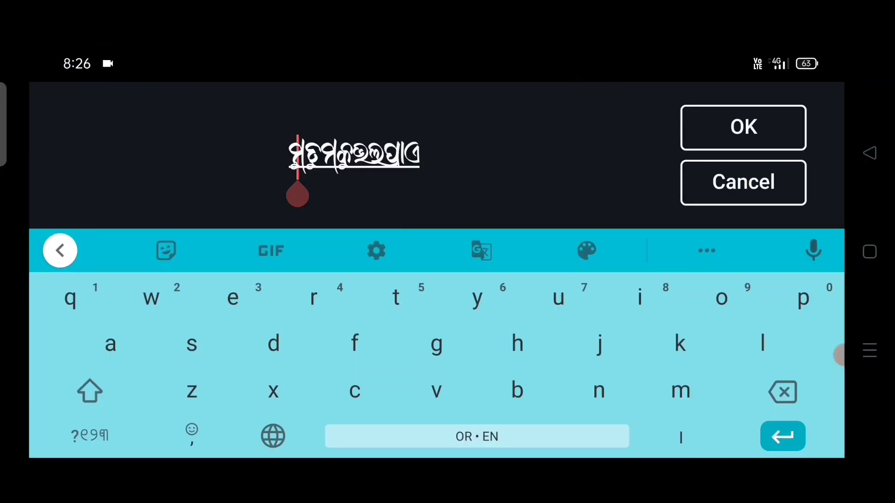
pyautogui.click(304, 156)
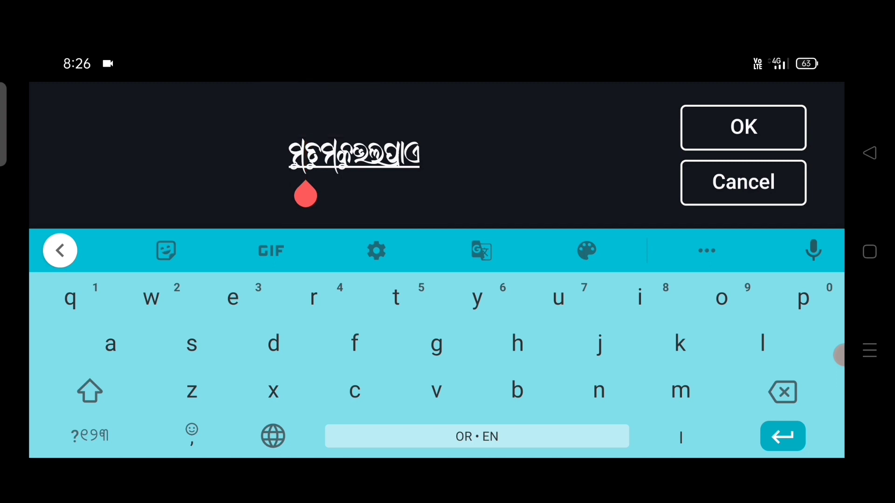
pyautogui.click(357, 155)
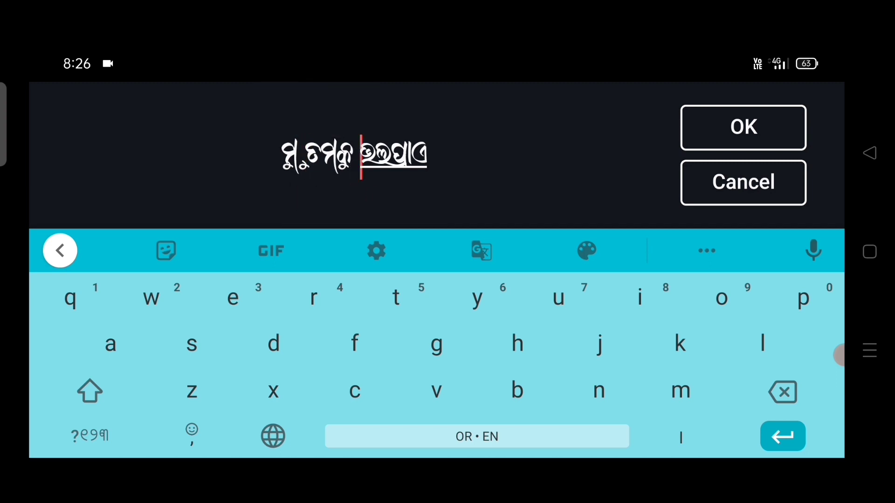
pyautogui.click(744, 128)
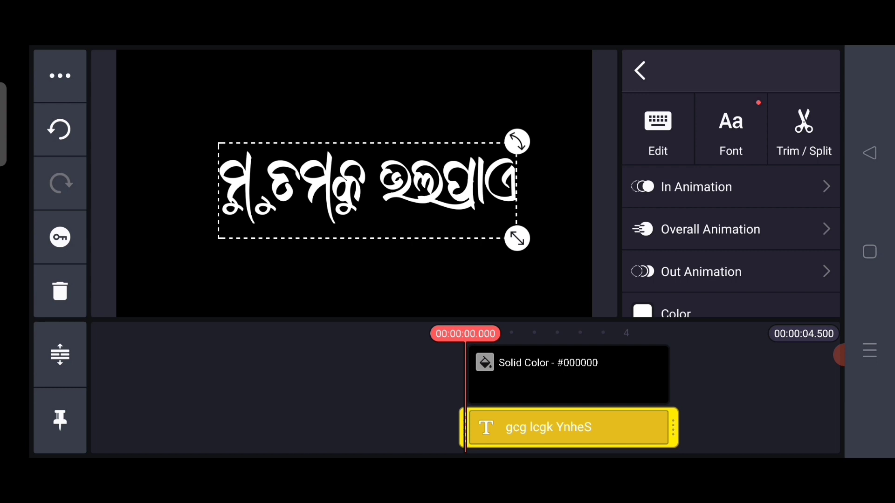
pyautogui.scroll(-2, 731, 206)
pyautogui.scroll(-2, 731, 206)
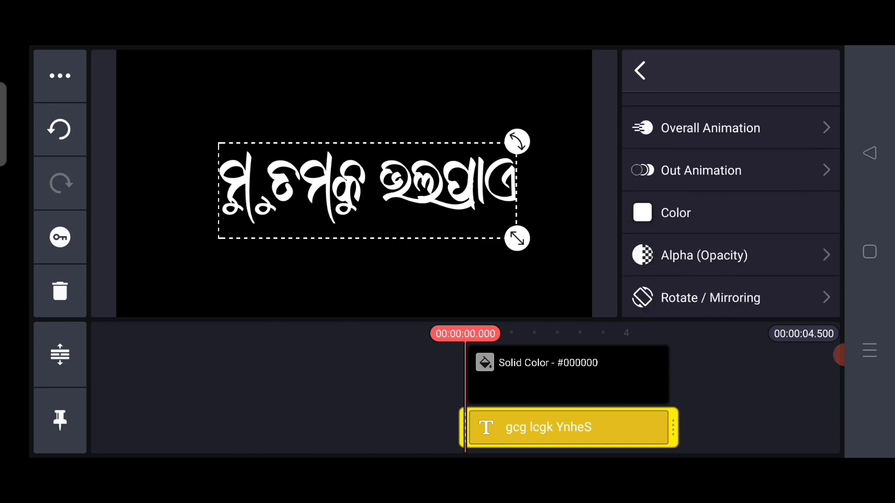
pyautogui.scroll(-2, 730, 206)
pyautogui.scroll(-2, 730, 206)
pyautogui.scroll(-2, 730, 207)
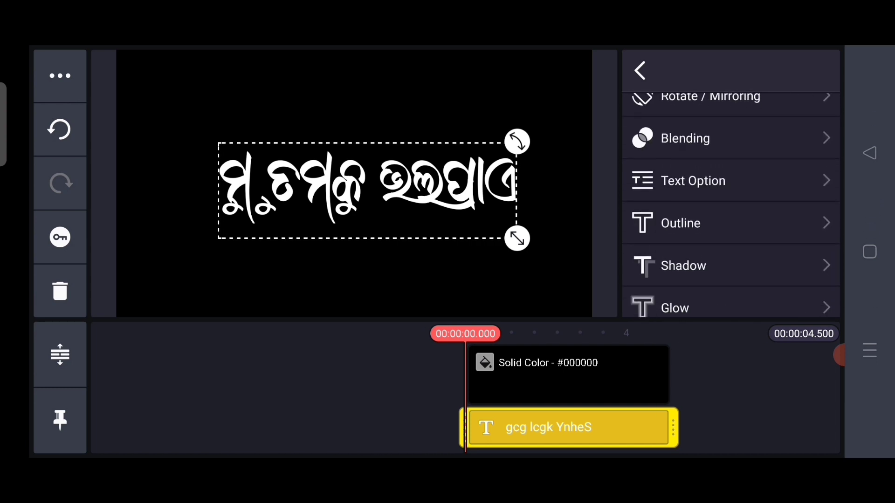
pyautogui.scroll(-2, 731, 206)
pyautogui.scroll(2, 730, 206)
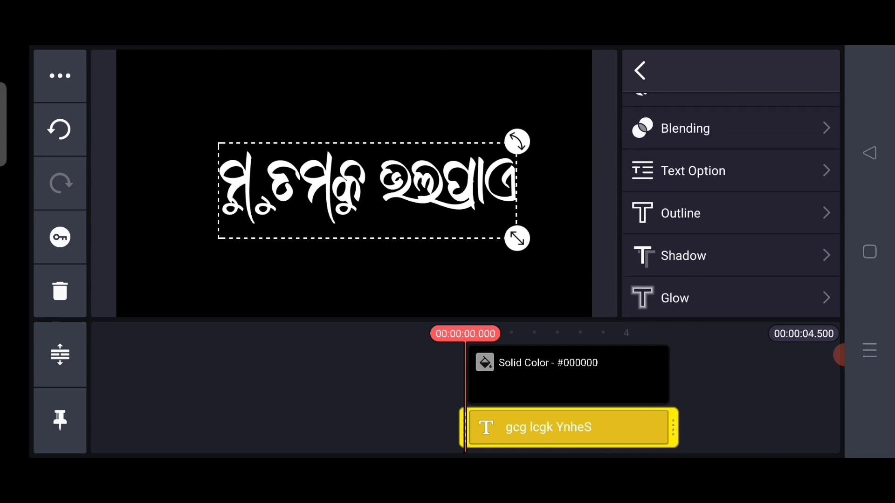
pyautogui.scroll(-4, 731, 207)
pyautogui.scroll(4, 731, 207)
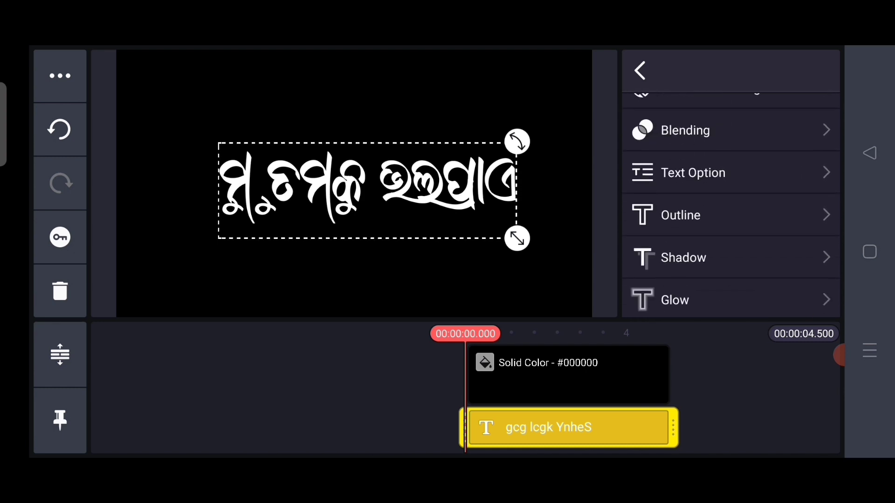
# Step: Set the title's Character spacing to +4 in Text Option
pyautogui.click(692, 173)
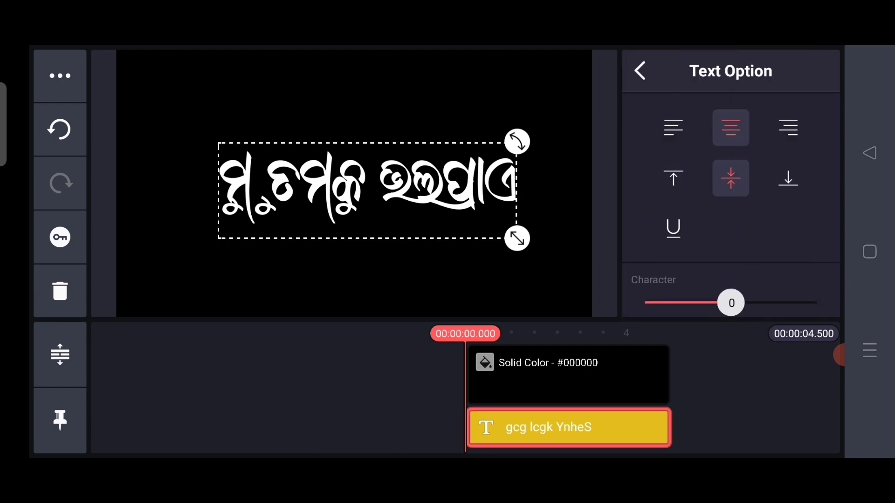
pyautogui.moveTo(731, 302)
pyautogui.mouseDown()
pyautogui.moveTo(793, 303)
pyautogui.moveTo(740, 303)
pyautogui.mouseUp()
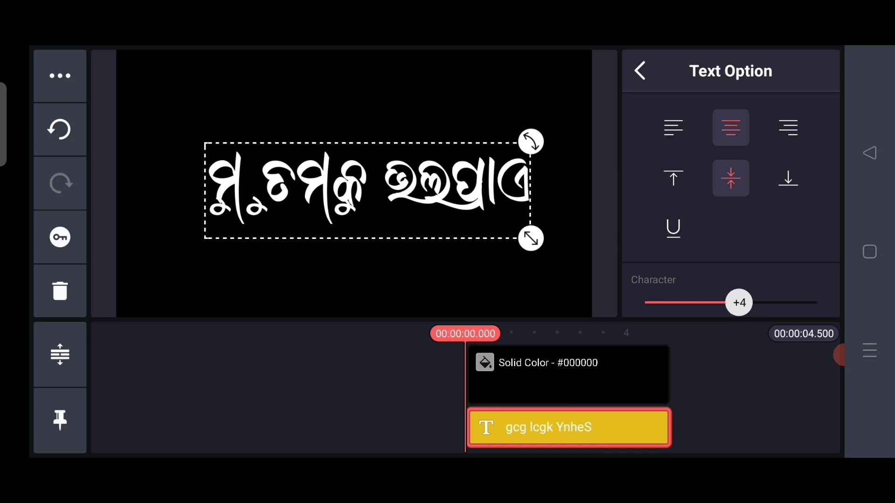
# Step: Close the Text Option panel and deselect the Odia title layer
pyautogui.press('Escape')
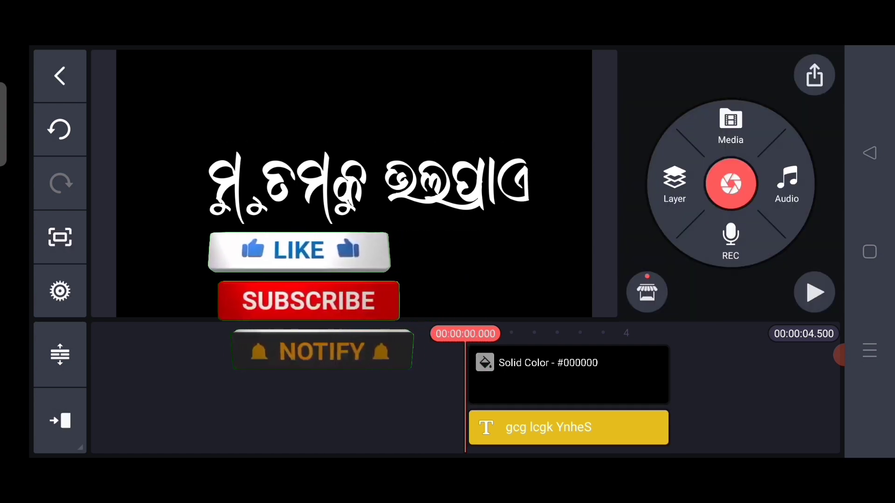